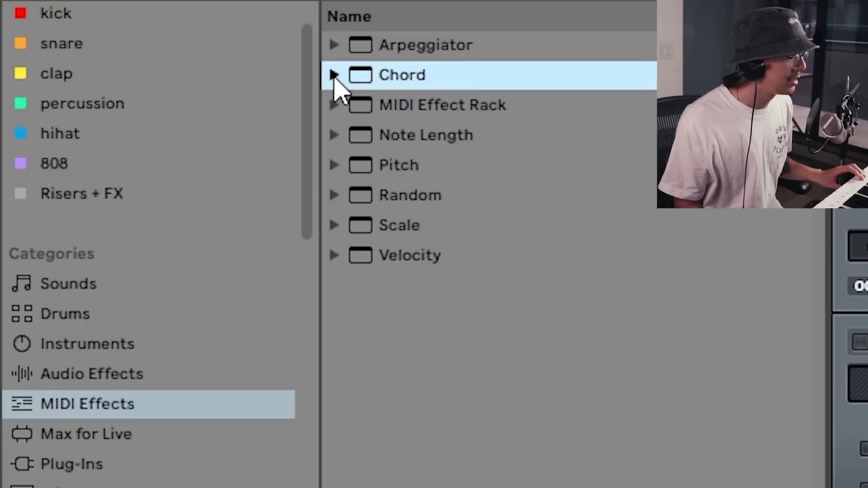
- Load the House for to go preset of the Chord MIDI effect onto the Serum track
{"action": "left_click", "coordinate": [334, 74]}
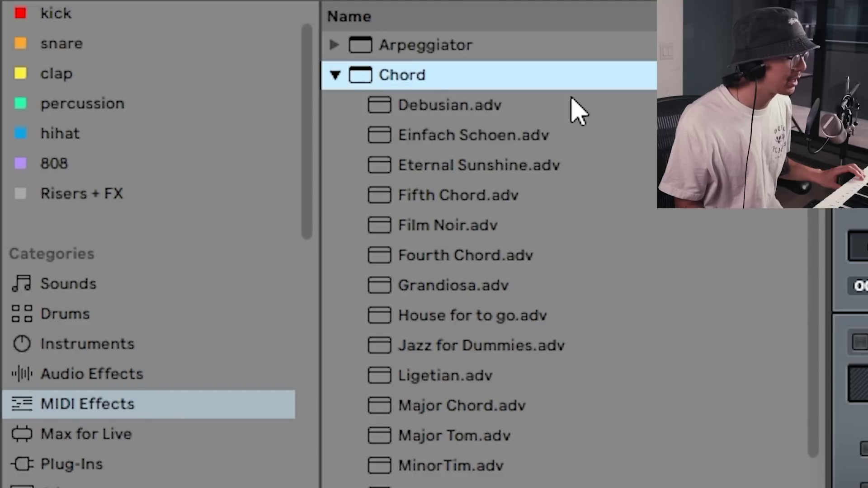
{"action": "left_click", "coordinate": [468, 317]}
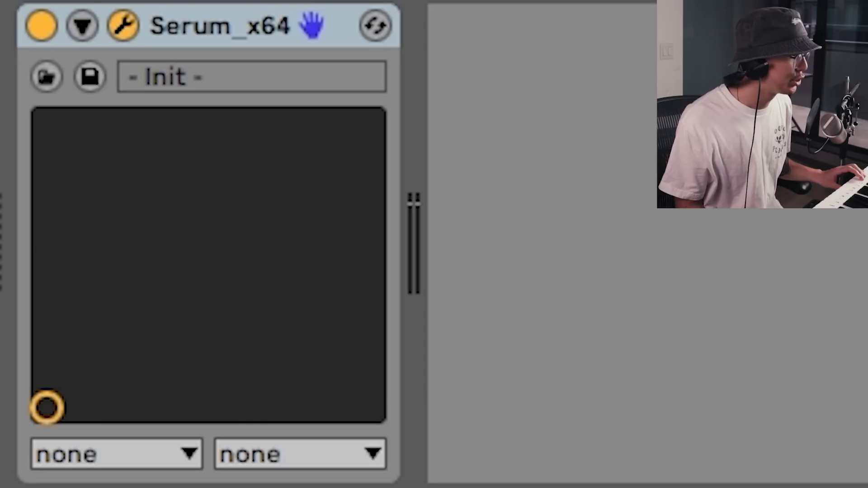
{"action": "left_click_drag", "start_coordinate": [72, 19], "coordinate": [52, 162]}
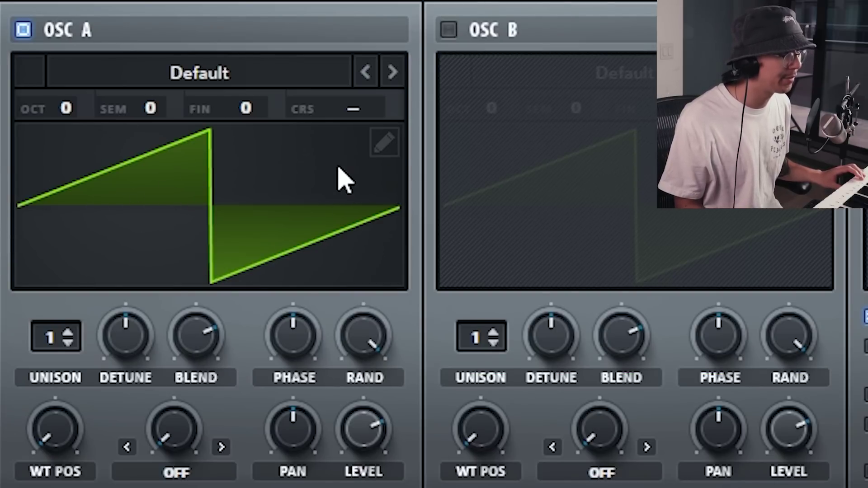
- Load the Solid Phase 1 [SL] wavetable into oscillator A
{"action": "left_click", "coordinate": [191, 81]}
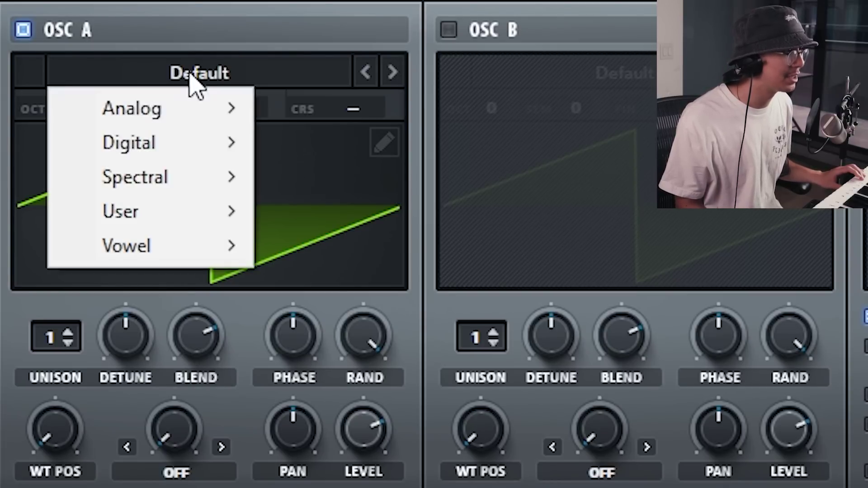
{"action": "mouse_move", "coordinate": [194, 181]}
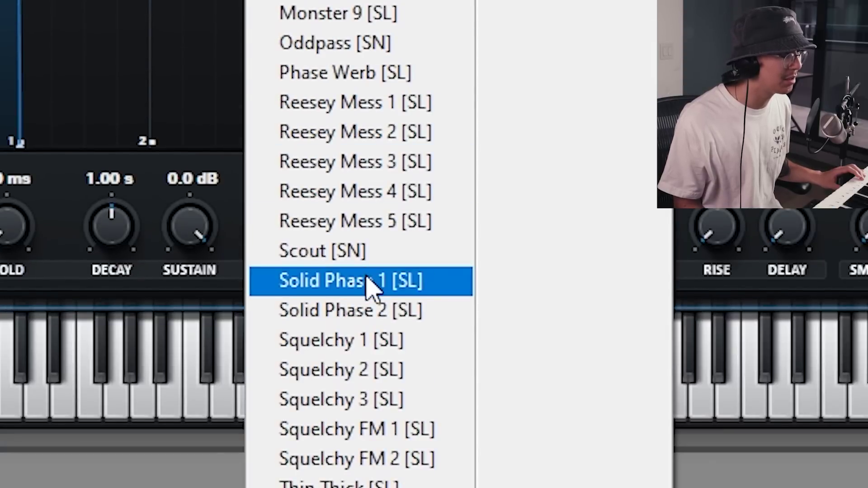
{"action": "left_click", "coordinate": [372, 288]}
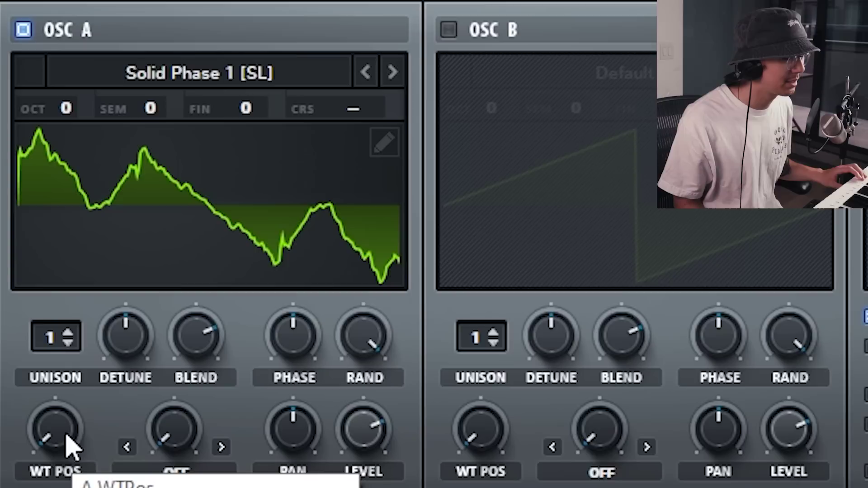
- Raise oscillator A's wavetable position to just past halfway, set its unison to 6 voices and lower its detune
{"action": "left_click_drag", "start_coordinate": [57, 439], "coordinate": [36, 204]}
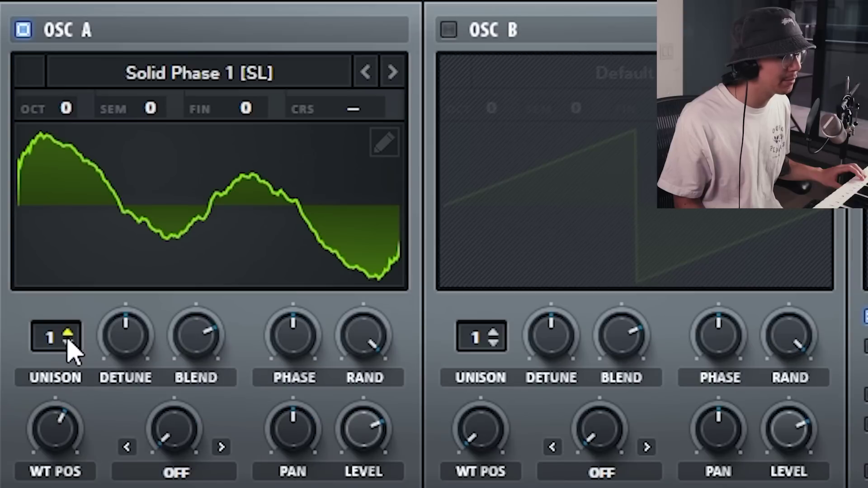
{"action": "left_click_drag", "start_coordinate": [65, 343], "coordinate": [42, 203]}
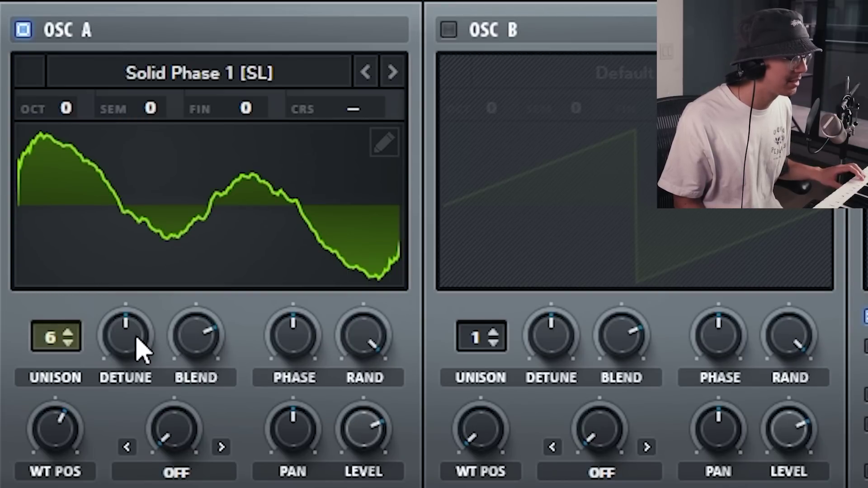
{"action": "left_click_drag", "start_coordinate": [138, 348], "coordinate": [136, 398]}
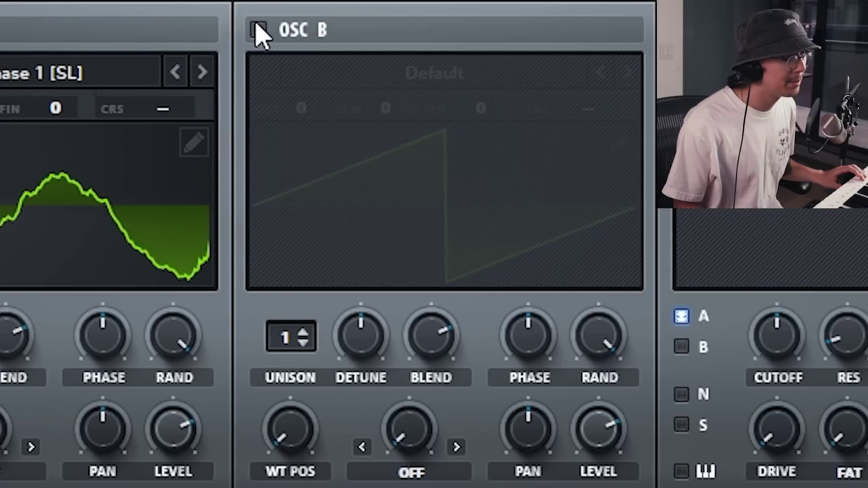
- Enable oscillator B at octave -1 and load the Solid Phase 1 [SL] wavetable into it
{"action": "left_click", "coordinate": [260, 30]}
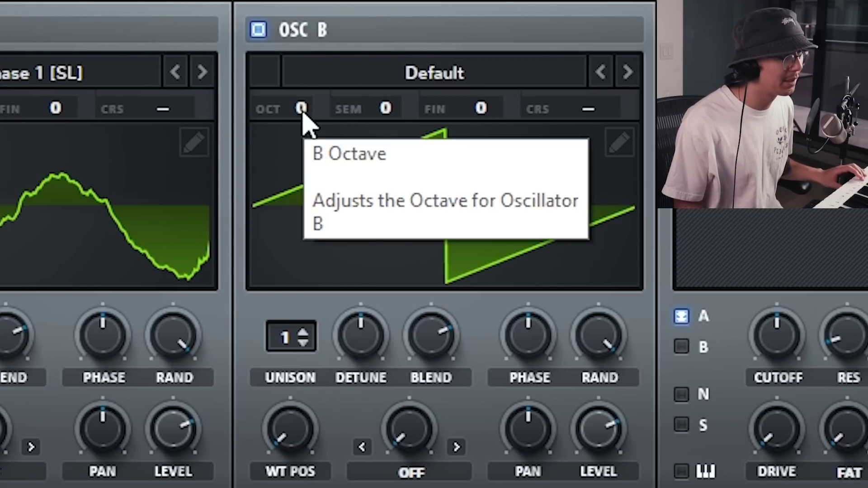
{"action": "left_click_drag", "start_coordinate": [302, 114], "coordinate": [306, 152]}
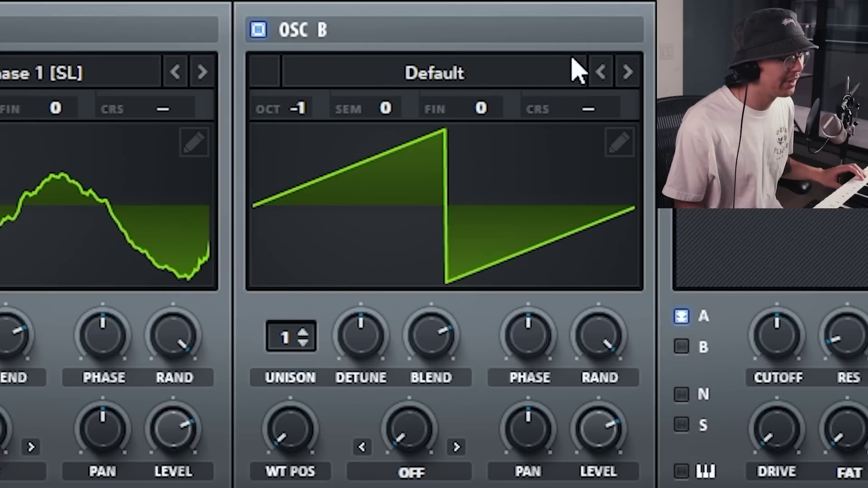
{"action": "left_click", "coordinate": [430, 75]}
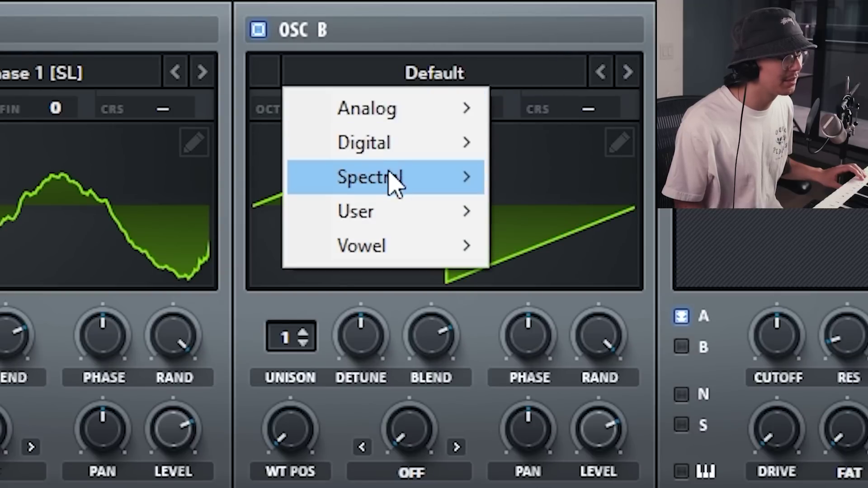
{"action": "mouse_move", "coordinate": [393, 181]}
{"action": "left_click", "coordinate": [556, 486]}
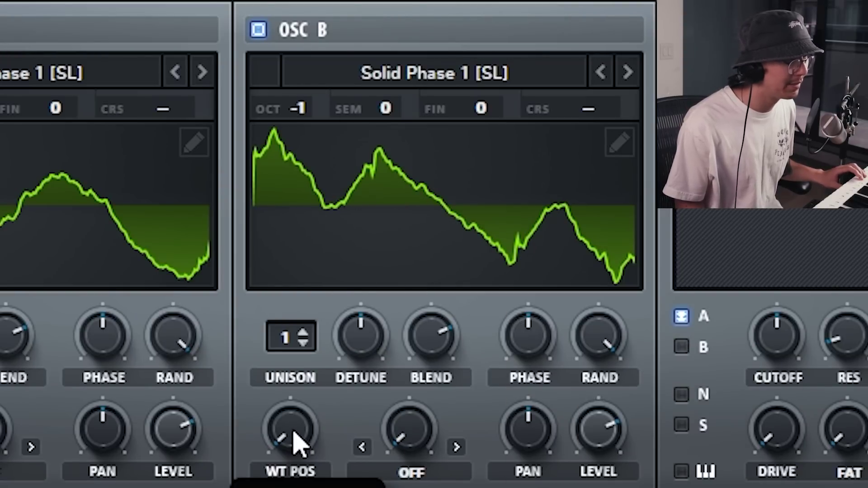
- Raise oscillator B's wavetable position to about a quarter, increase its unison voices and lower its detune
{"action": "left_click_drag", "start_coordinate": [293, 442], "coordinate": [289, 358]}
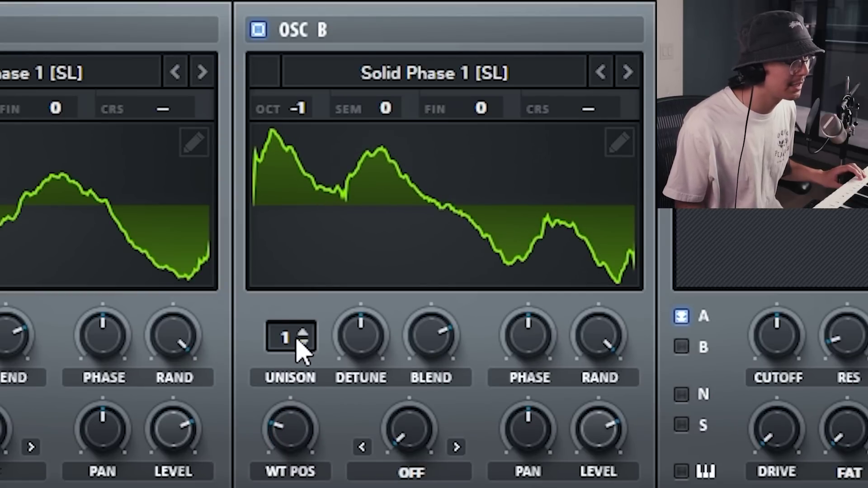
{"action": "left_click_drag", "start_coordinate": [300, 345], "coordinate": [296, 223]}
{"action": "left_click_drag", "start_coordinate": [365, 333], "coordinate": [356, 383]}
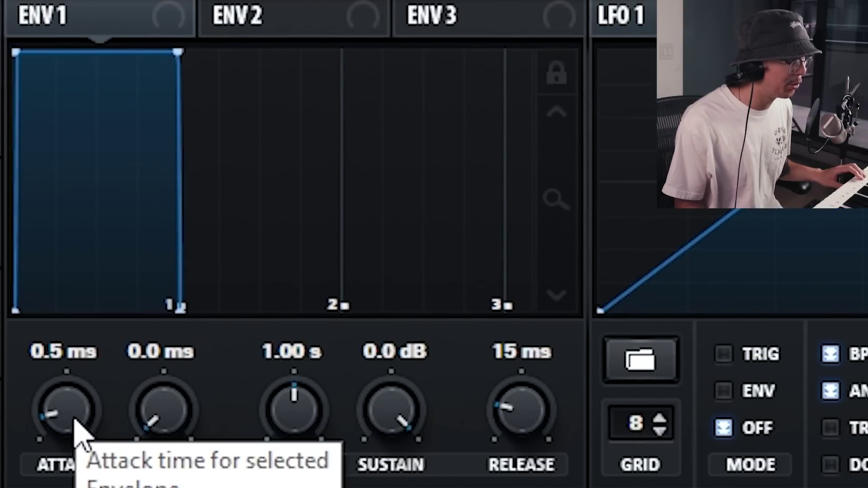
- Lengthen the attack of envelope 1, and enable the sub oscillator as a saw wave at octave -2
{"action": "left_click_drag", "start_coordinate": [75, 421], "coordinate": [64, 257]}
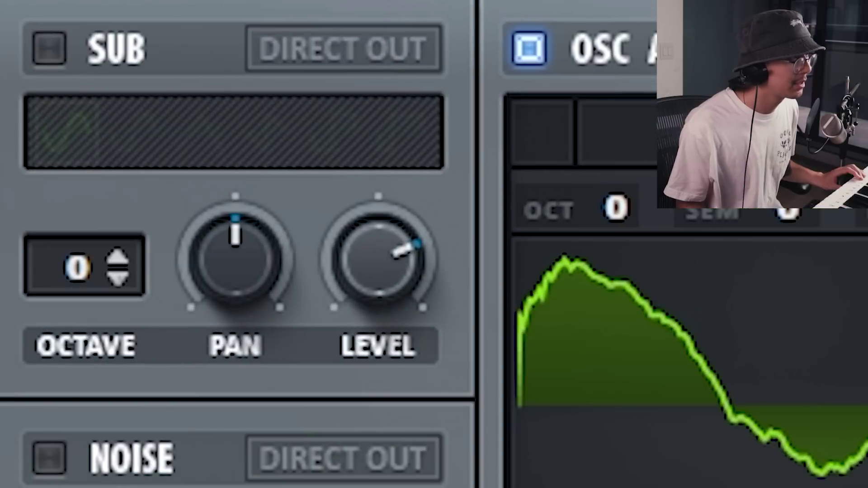
{"action": "left_click", "coordinate": [49, 47]}
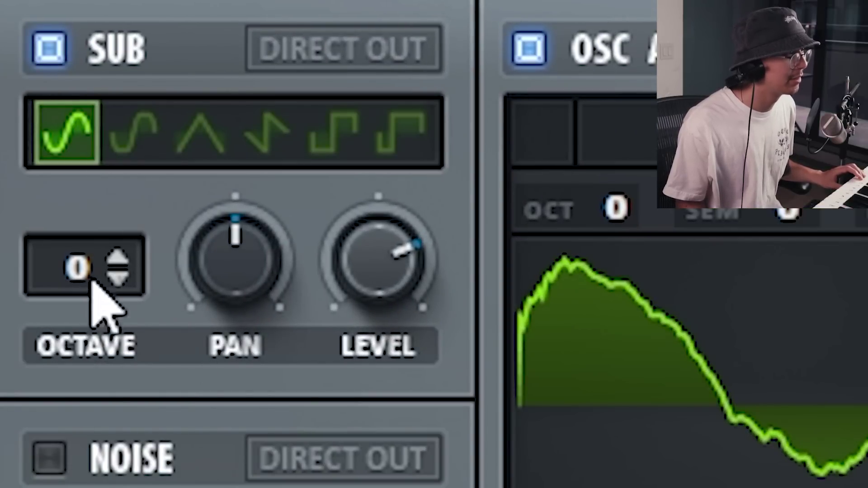
{"action": "left_click_drag", "start_coordinate": [100, 264], "coordinate": [101, 340]}
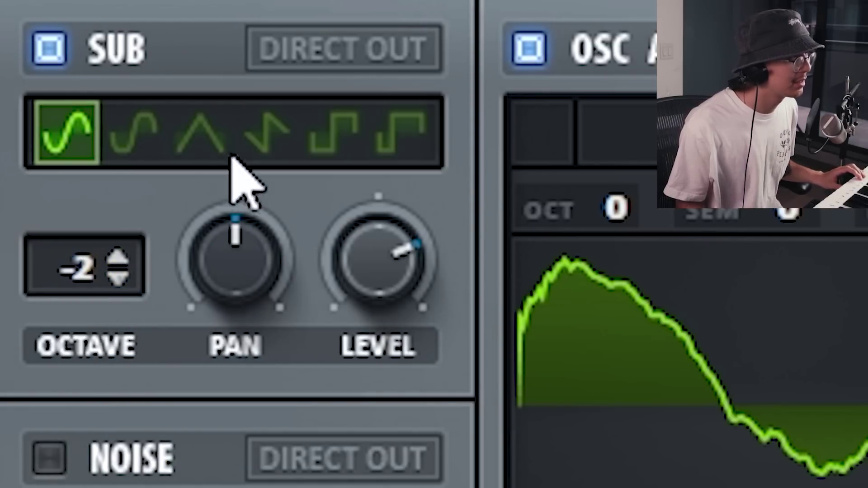
{"action": "left_click", "coordinate": [267, 149]}
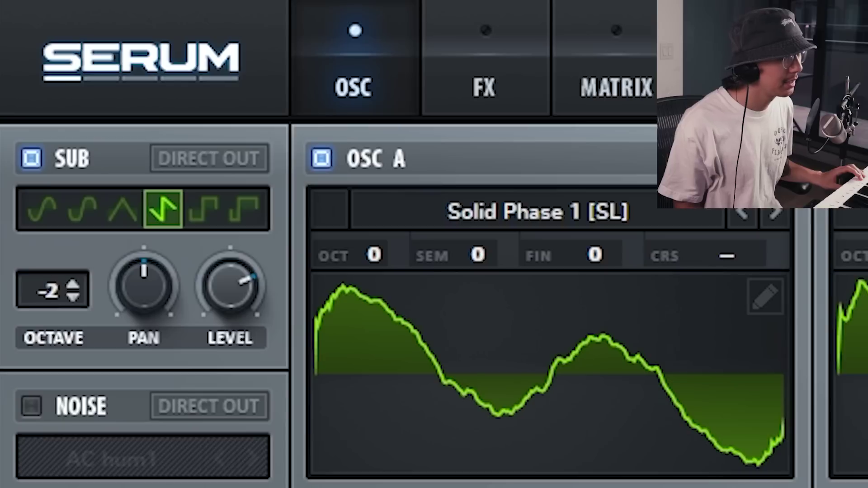
- Enable the Hyper/Dimension effect with retrigger on, lower the Hyper rate and detune, and raise the Dimension mix
{"action": "left_click", "coordinate": [486, 98]}
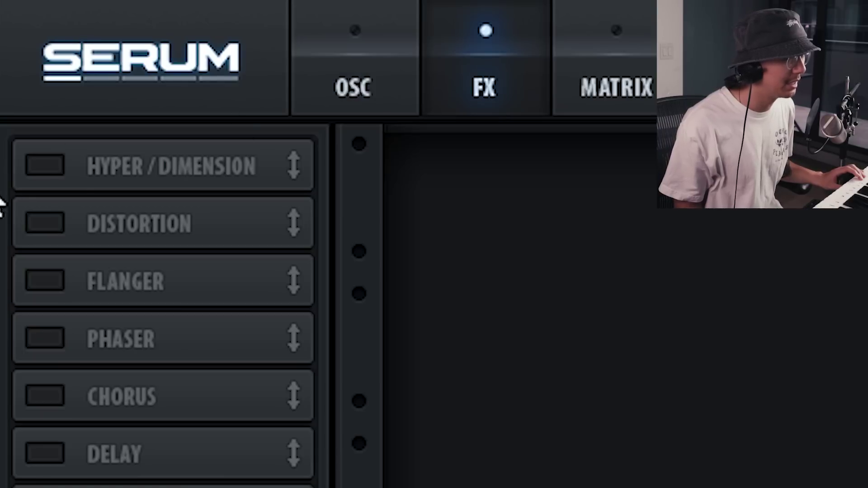
{"action": "left_click", "coordinate": [45, 165]}
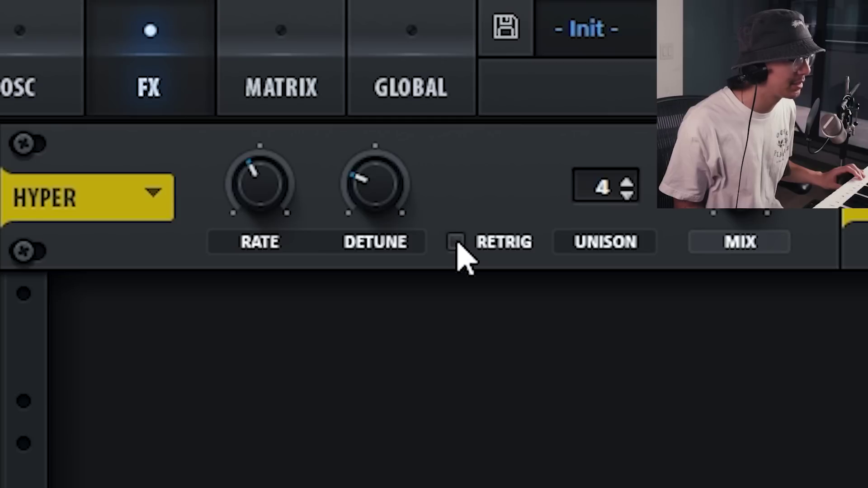
{"action": "left_click", "coordinate": [455, 242]}
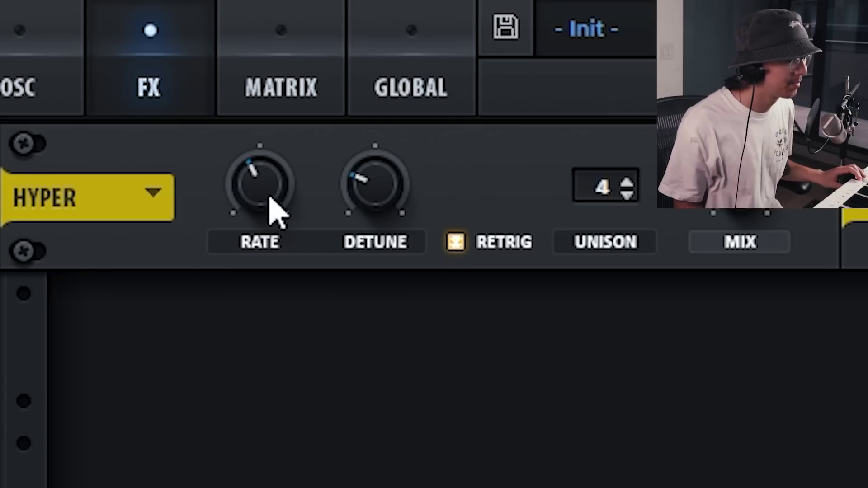
{"action": "left_click_drag", "start_coordinate": [278, 194], "coordinate": [264, 313]}
{"action": "left_click_drag", "start_coordinate": [368, 188], "coordinate": [362, 231]}
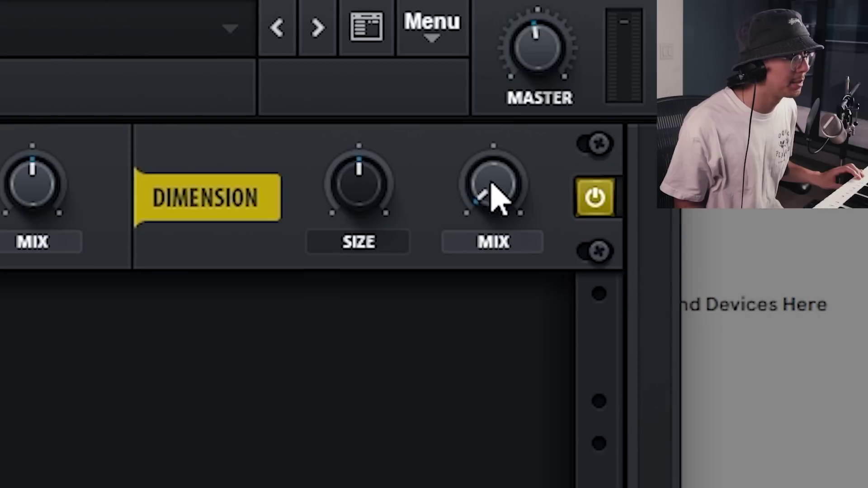
{"action": "left_click_drag", "start_coordinate": [490, 180], "coordinate": [505, 1]}
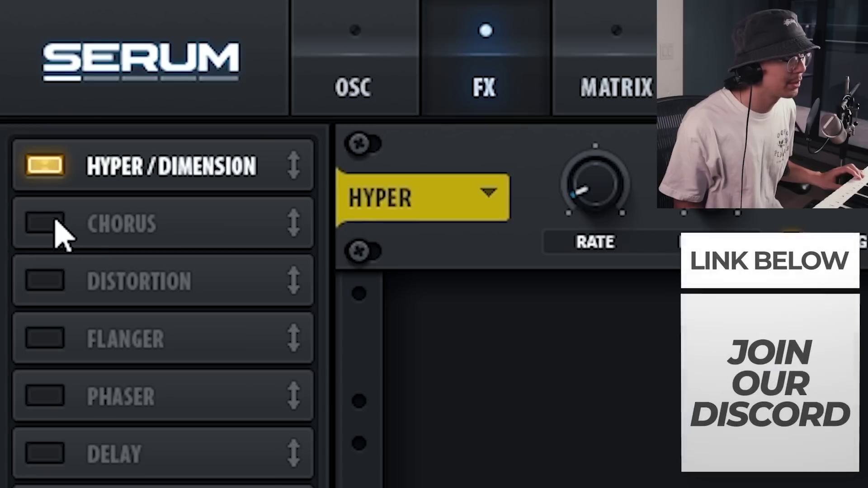
- Enable the chorus effect, shorten its Delay 1 and slightly increase its Delay 2
{"action": "left_click", "coordinate": [47, 223]}
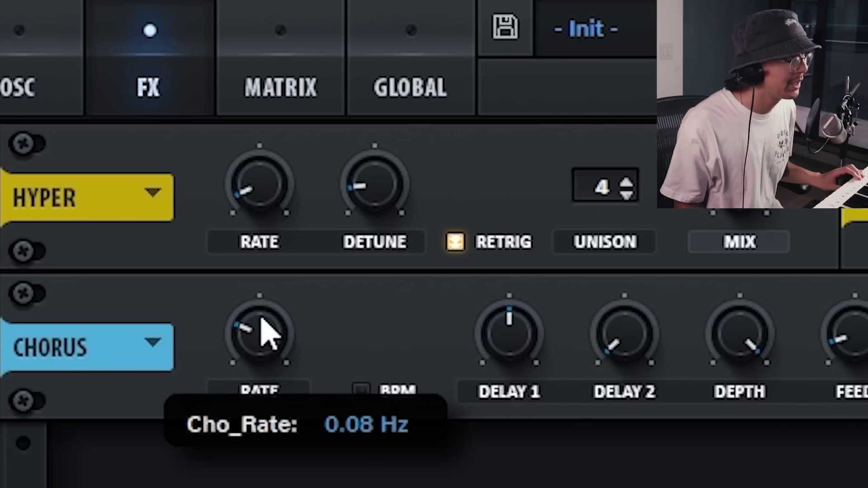
{"action": "left_click_drag", "start_coordinate": [618, 351], "coordinate": [616, 360]}
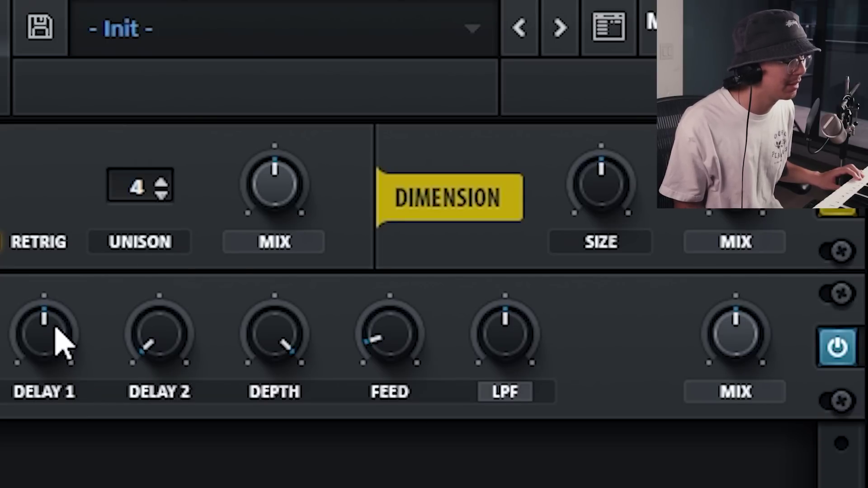
{"action": "left_click_drag", "start_coordinate": [55, 328], "coordinate": [40, 458]}
{"action": "left_click_drag", "start_coordinate": [165, 340], "coordinate": [164, 289]}
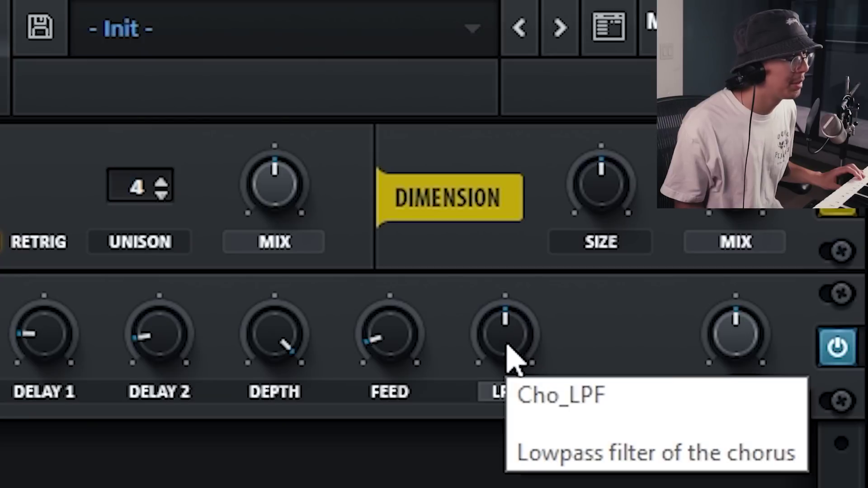
- Open the chorus low-pass filter to 20000 Hz and raise the chorus feedback and mix
{"action": "left_click_drag", "start_coordinate": [510, 357], "coordinate": [515, 312]}
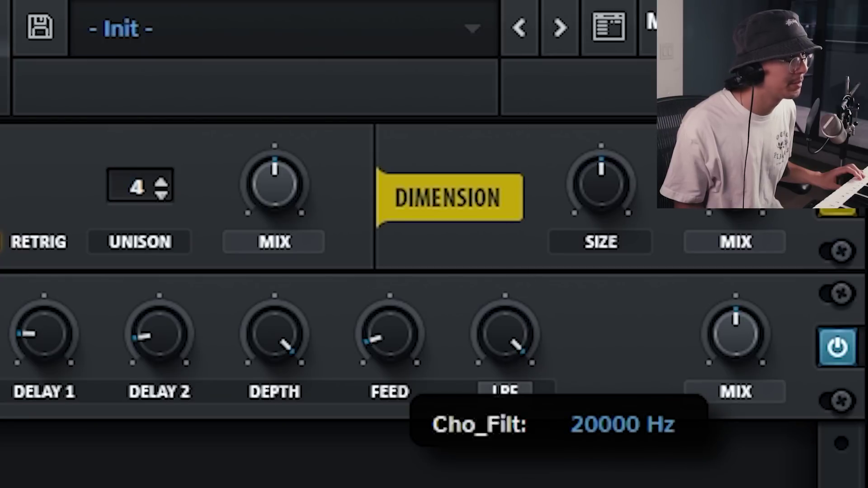
{"action": "left_click", "coordinate": [402, 338]}
{"action": "left_click_drag", "start_coordinate": [402, 339], "coordinate": [381, 15]}
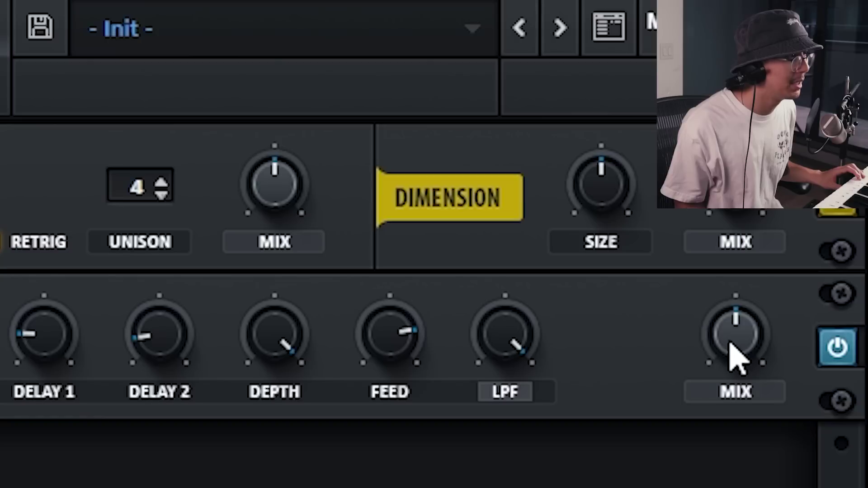
{"action": "left_click_drag", "start_coordinate": [730, 342], "coordinate": [733, 288]}
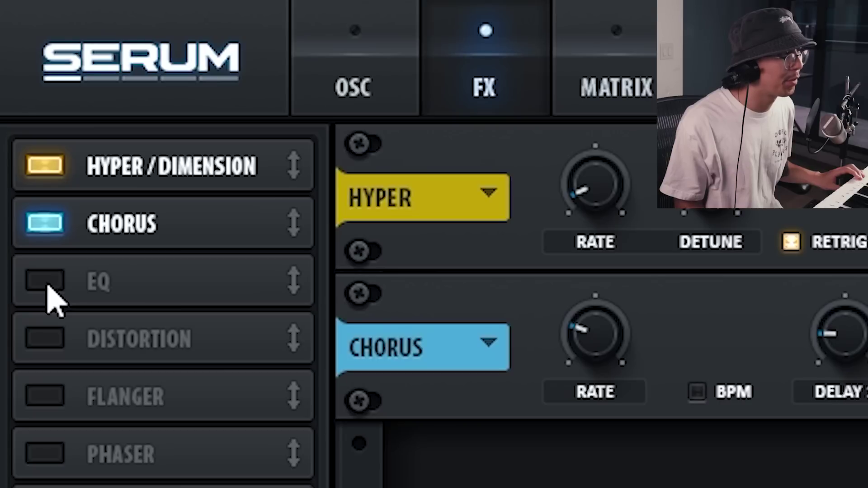
- Enable the EQ, switch its low band to a high-pass filter, raise that band's frequency slightly and lower its Q
{"action": "left_click", "coordinate": [48, 284]}
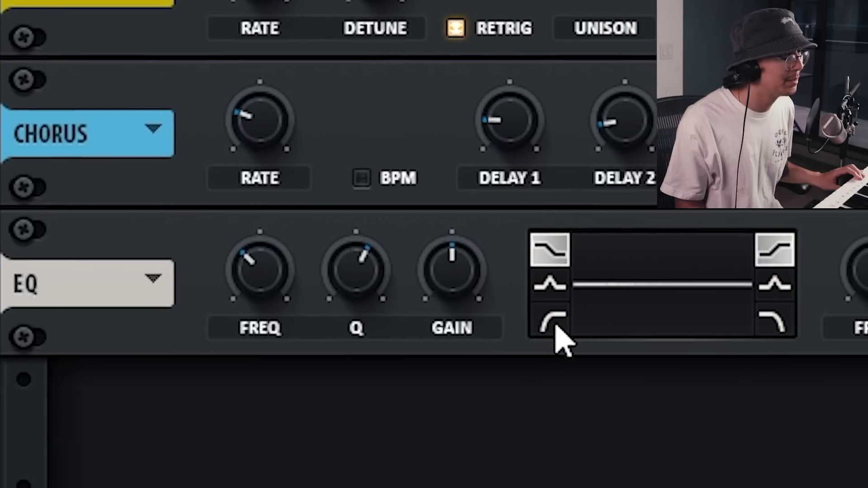
{"action": "left_click", "coordinate": [555, 325]}
{"action": "left_click_drag", "start_coordinate": [271, 316], "coordinate": [269, 260]}
{"action": "left_click_drag", "start_coordinate": [367, 260], "coordinate": [371, 319]}
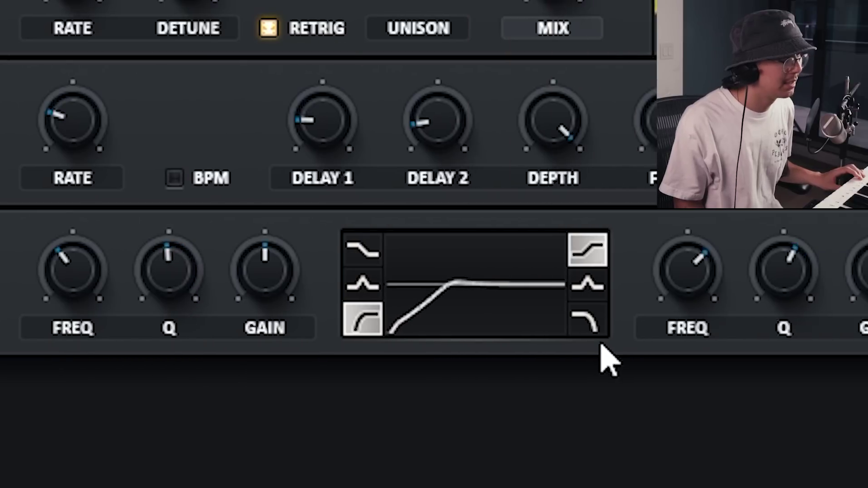
- Switch the EQ's high band to a low-pass filter, raise its frequency slightly and lower its Q
{"action": "left_click", "coordinate": [566, 323]}
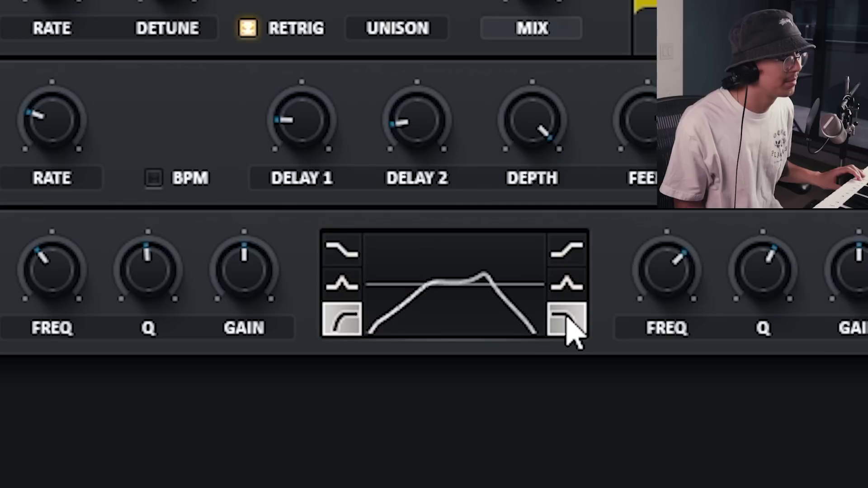
{"action": "left_click_drag", "start_coordinate": [655, 291], "coordinate": [646, 235]}
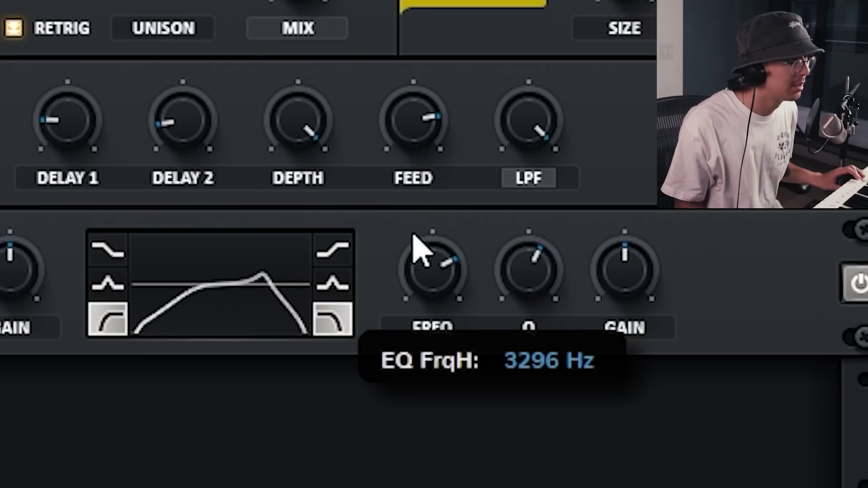
{"action": "left_click_drag", "start_coordinate": [413, 234], "coordinate": [409, 251]}
{"action": "left_click_drag", "start_coordinate": [507, 274], "coordinate": [502, 300]}
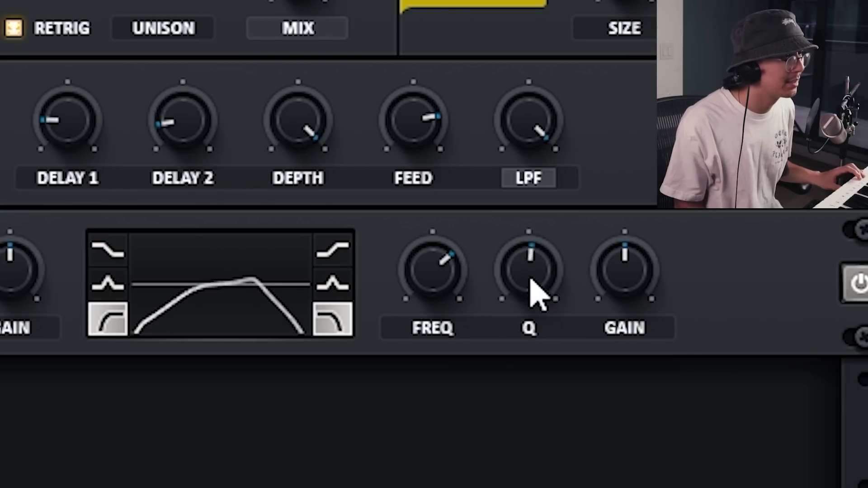
- Lower the Q of the EQ's high band slightly, then enable the reverb and raise its low cut
{"action": "mouse_move", "coordinate": [518, 264]}
{"action": "left_mouse_down"}
{"action": "mouse_move", "coordinate": [515, 275]}
{"action": "mouse_move", "coordinate": [512, 260]}
{"action": "mouse_move", "coordinate": [527, 267]}
{"action": "left_mouse_up"}
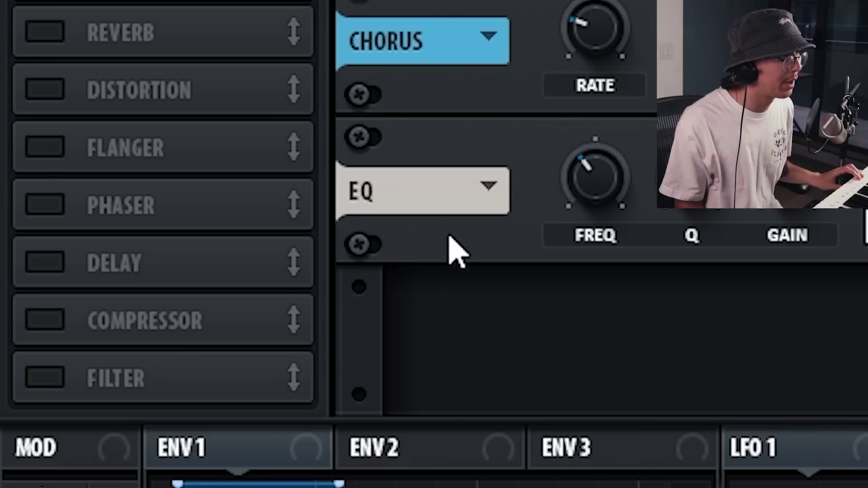
{"action": "left_click", "coordinate": [44, 33]}
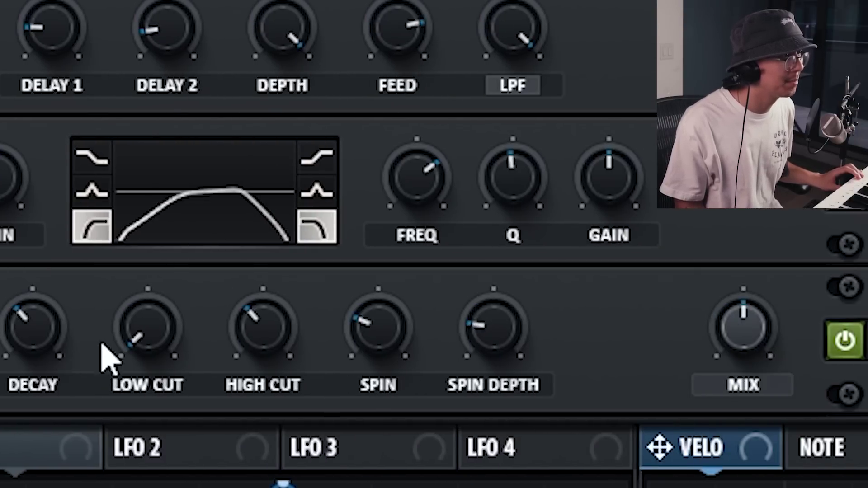
{"action": "left_click_drag", "start_coordinate": [161, 338], "coordinate": [151, 189]}
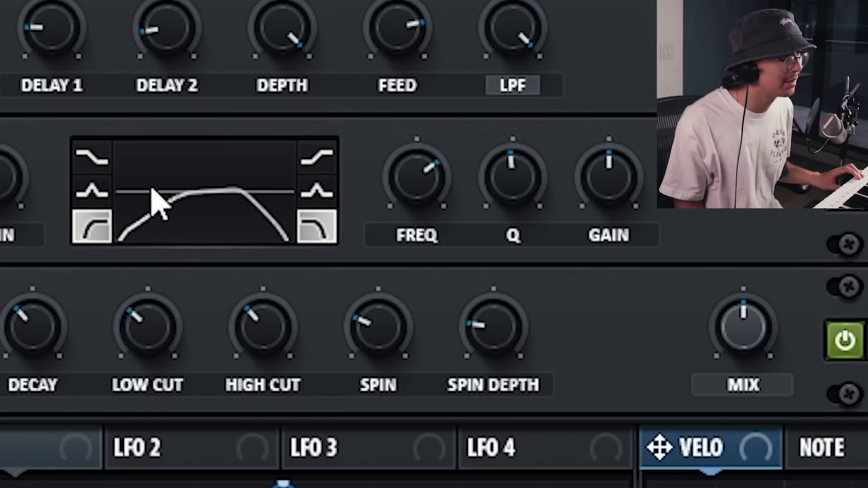
- Increase the reverb's decay slightly and raise its size above 35%
{"action": "mouse_move", "coordinate": [32, 333]}
{"action": "left_click_drag", "start_coordinate": [312, 346], "coordinate": [277, 330]}
{"action": "mouse_move", "coordinate": [217, 340]}
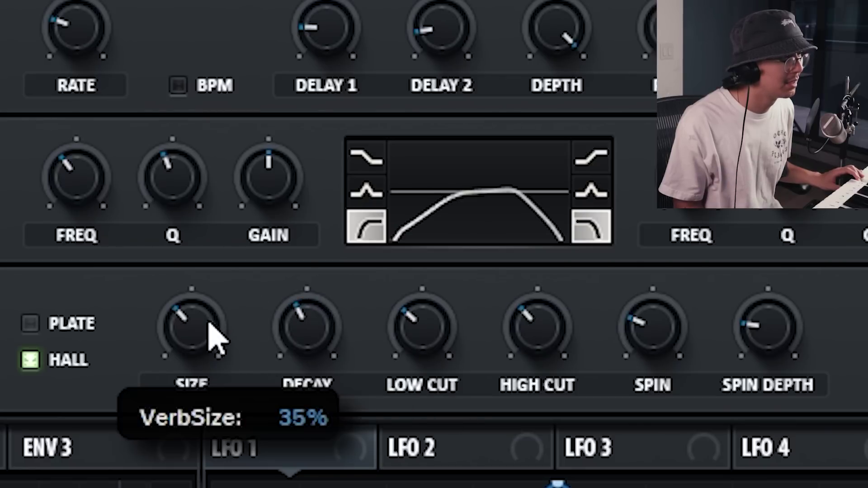
{"action": "left_click_drag", "start_coordinate": [216, 340], "coordinate": [216, 299]}
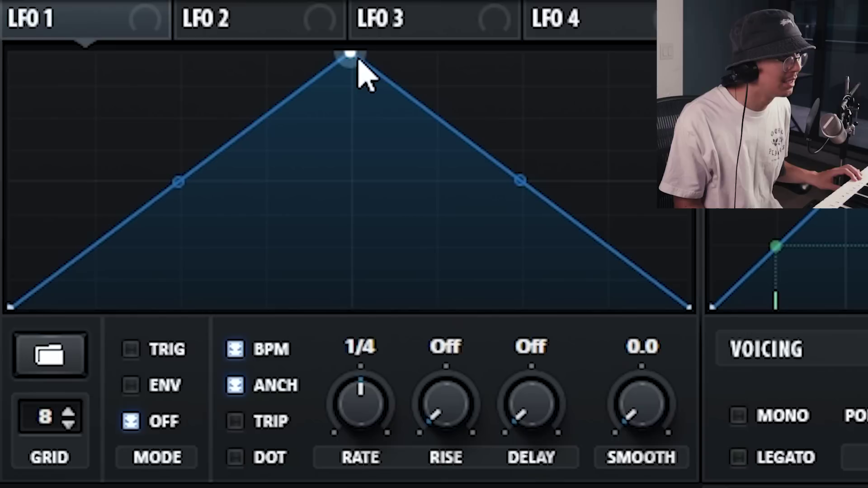
- Set LFO 1 to envelope mode and move its peak point to the start of the shape at about half height
{"action": "left_click", "coordinate": [131, 385]}
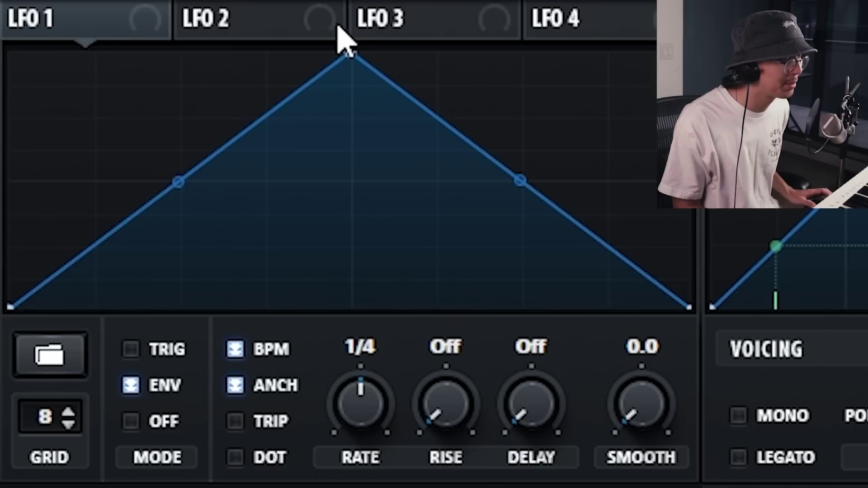
{"action": "left_click_drag", "start_coordinate": [349, 54], "coordinate": [9, 180]}
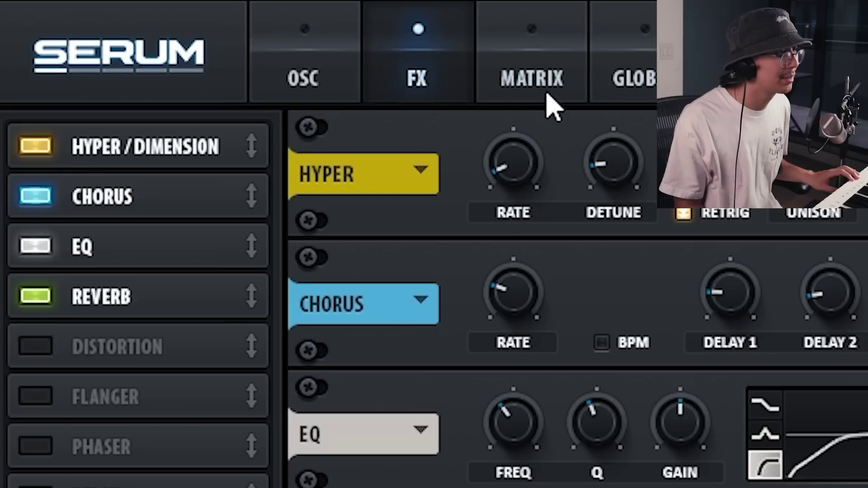
- Route LFO 1 to the global master tuning in the modulation matrix with a small negative amount
{"action": "left_click", "coordinate": [548, 72]}
{"action": "left_click", "coordinate": [97, 185]}
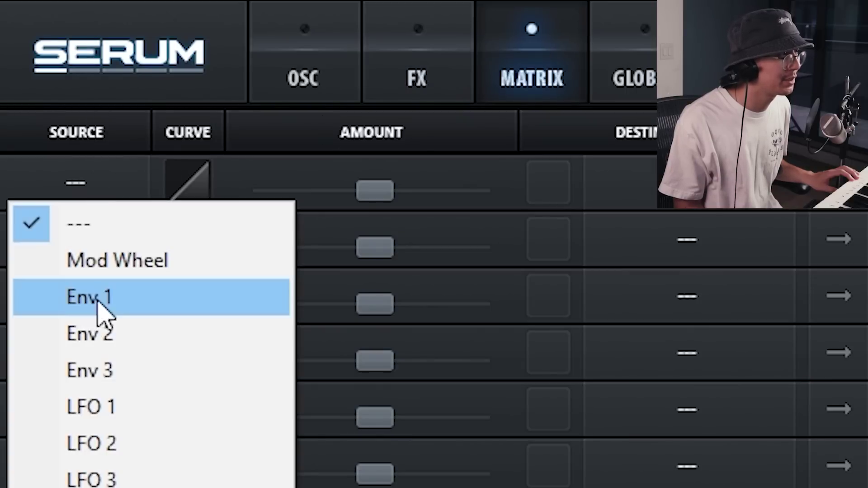
{"action": "left_click", "coordinate": [106, 409]}
{"action": "left_click", "coordinate": [687, 183]}
{"action": "mouse_move", "coordinate": [737, 480]}
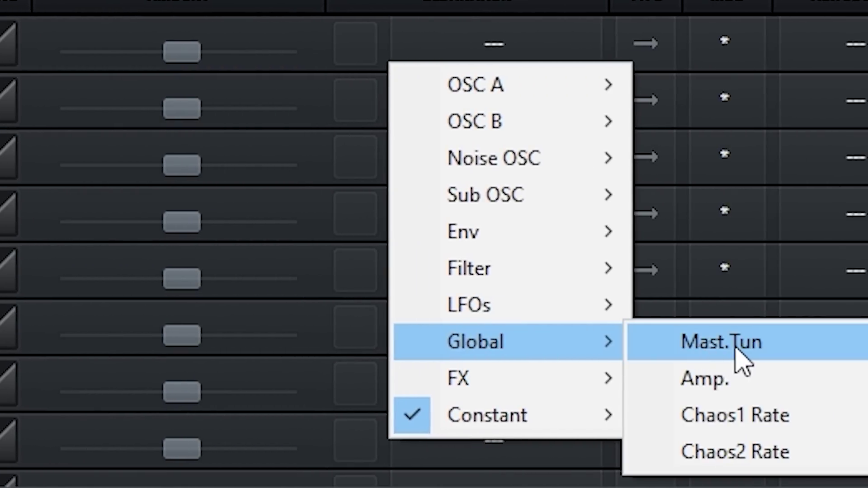
{"action": "left_click", "coordinate": [737, 346]}
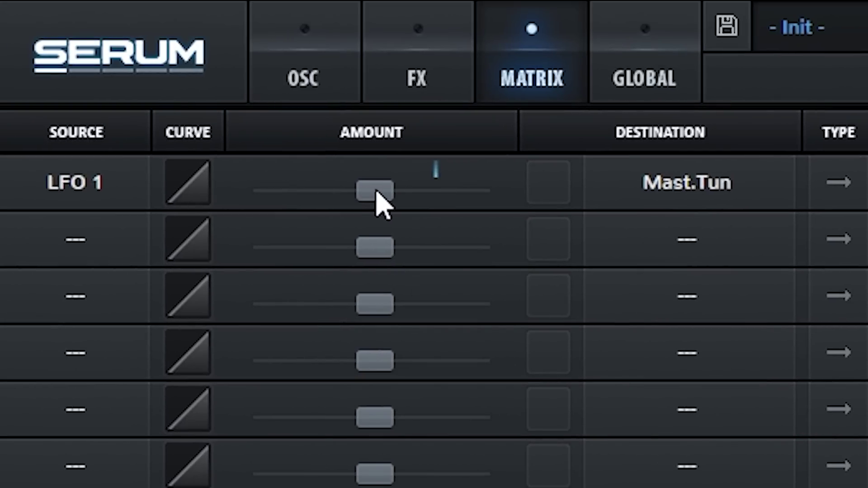
{"action": "left_click_drag", "start_coordinate": [376, 192], "coordinate": [362, 197]}
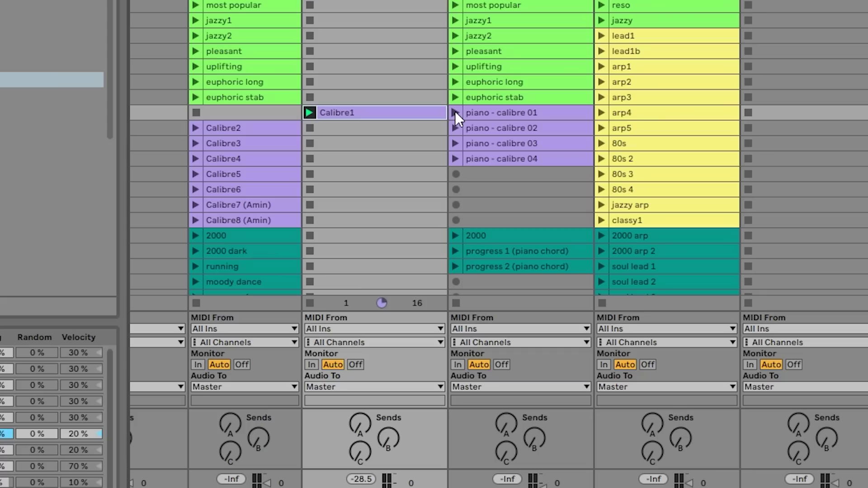
- Launch the piano - calibre 01 clip in Ableton Live, and play back the clip containing the A3, D3 and F3 notes
{"action": "left_click", "coordinate": [454, 112]}
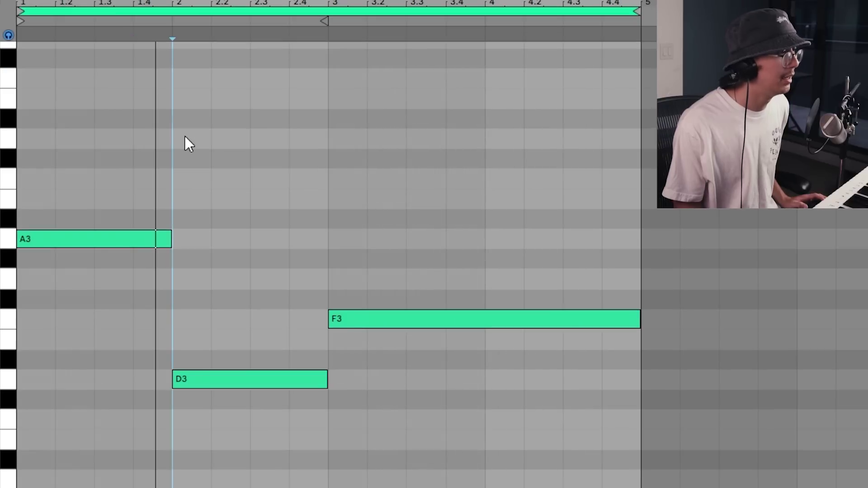
{"action": "scroll", "coordinate": [172, 238], "scroll_direction": "up", "scroll_amount": 1}
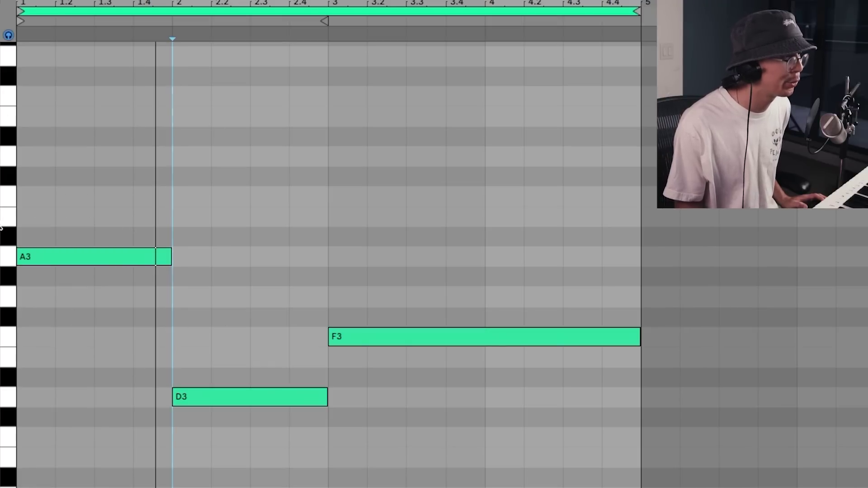
{"action": "left_click", "coordinate": [291, 149]}
{"action": "key", "text": "space"}
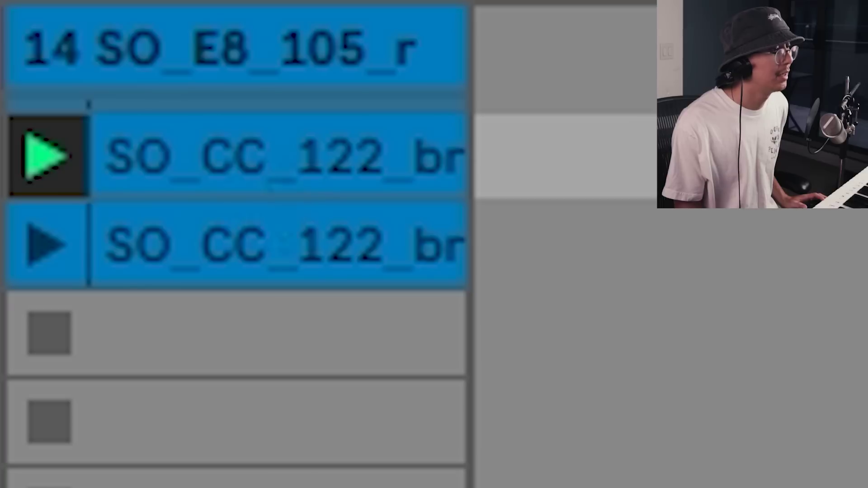
- Select the SO_CC_122_br clip and audition the clip with the A4 and B4 notes
{"action": "left_click", "coordinate": [364, 171]}
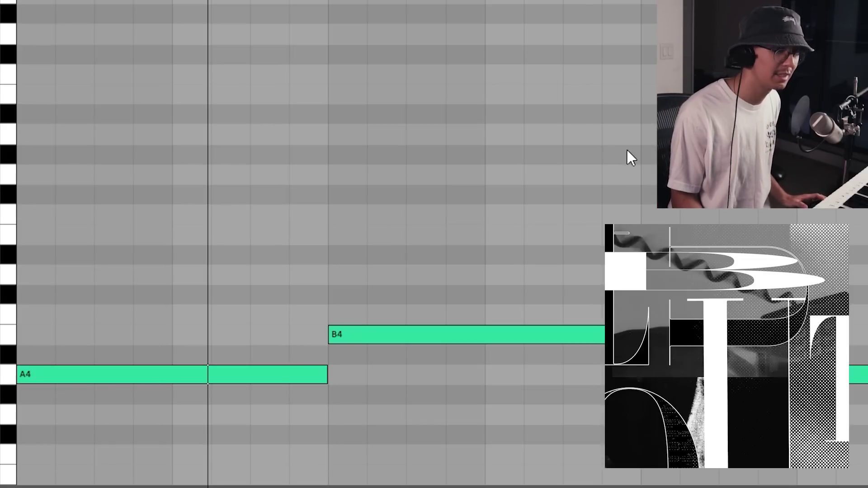
{"action": "key", "text": "space"}
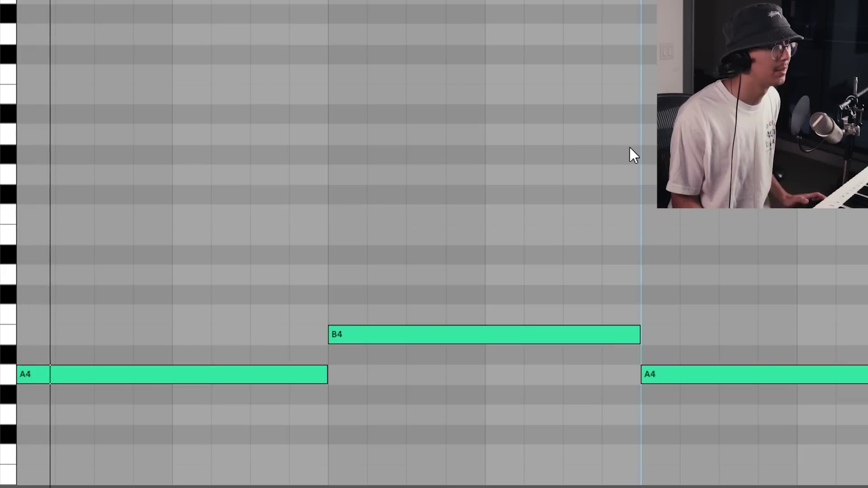